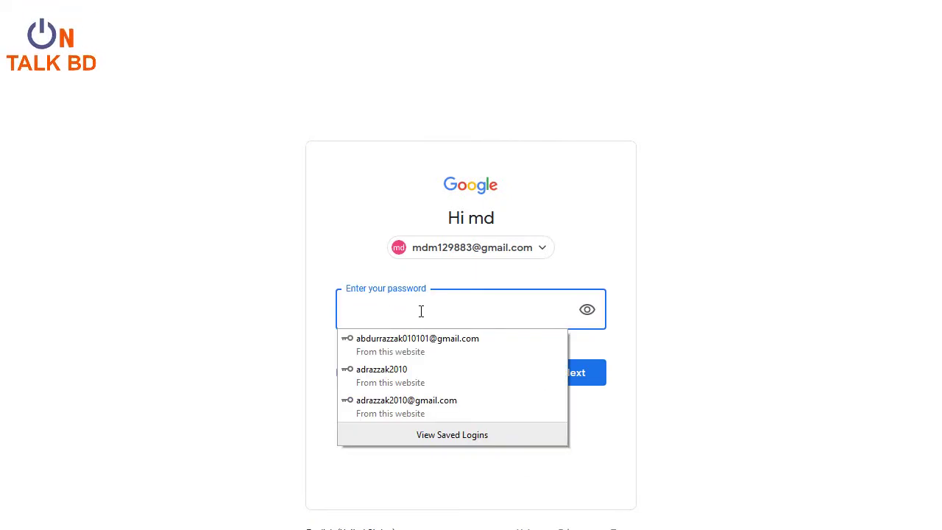
Step: Sign in with the account password and decline saving it in the browser
{"action": "type", "text": "•"}
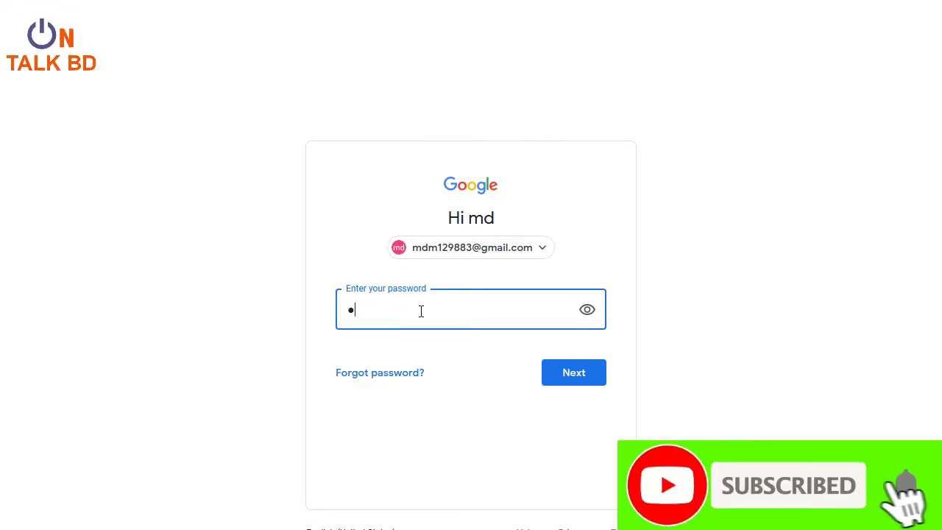
{"action": "type", "text": "•••••"}
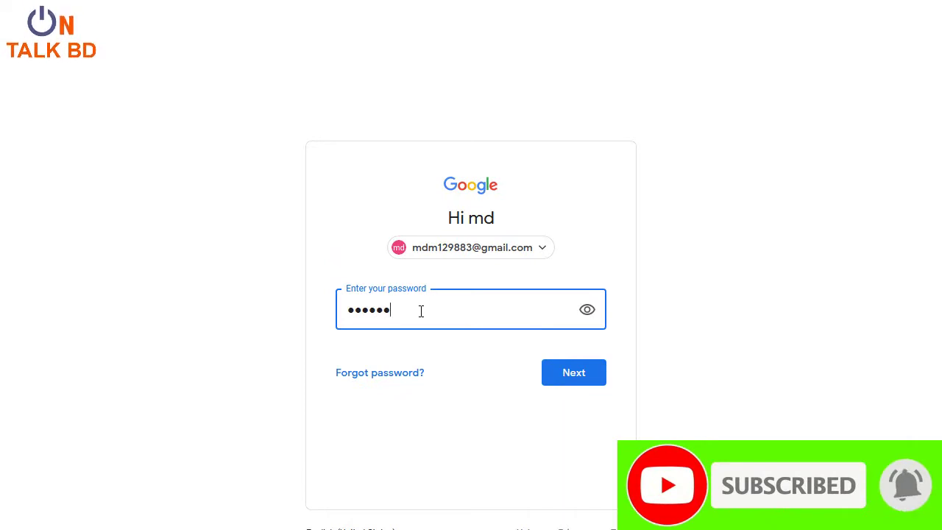
{"action": "type", "text": "••••"}
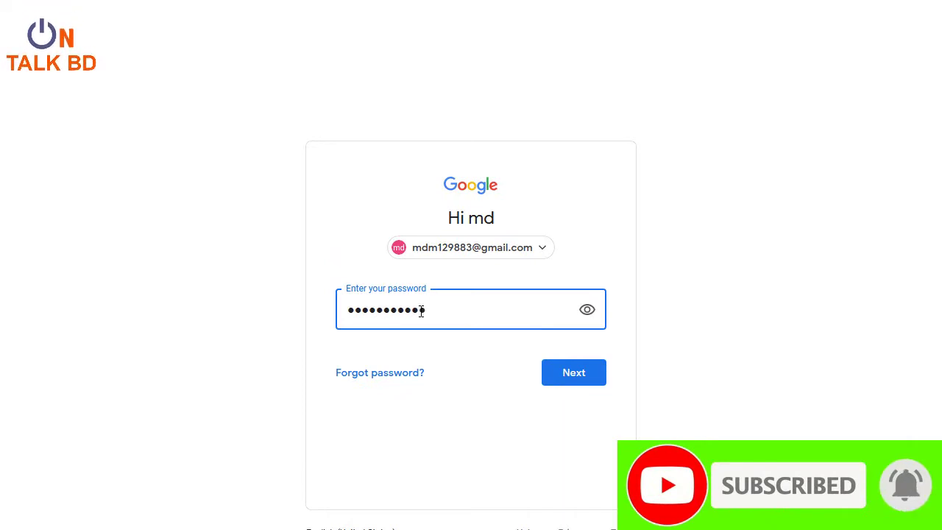
{"action": "left_click", "coordinate": [576, 378]}
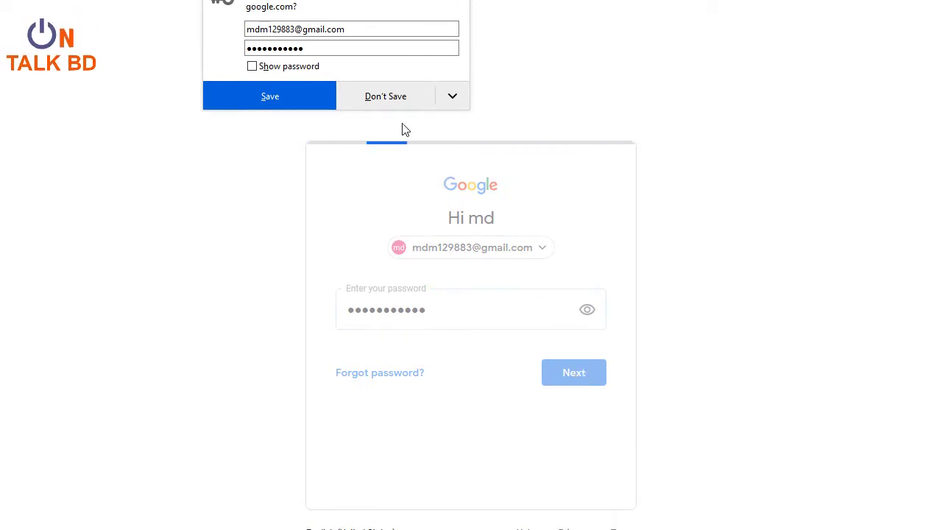
{"action": "left_click", "coordinate": [385, 97]}
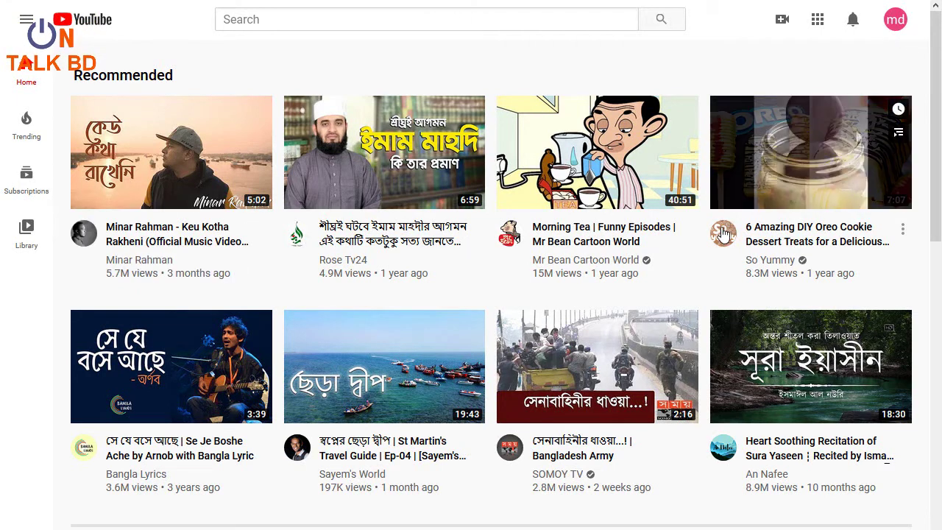
Step: Choose Create a channel from the account avatar menu
{"action": "left_click", "coordinate": [895, 24]}
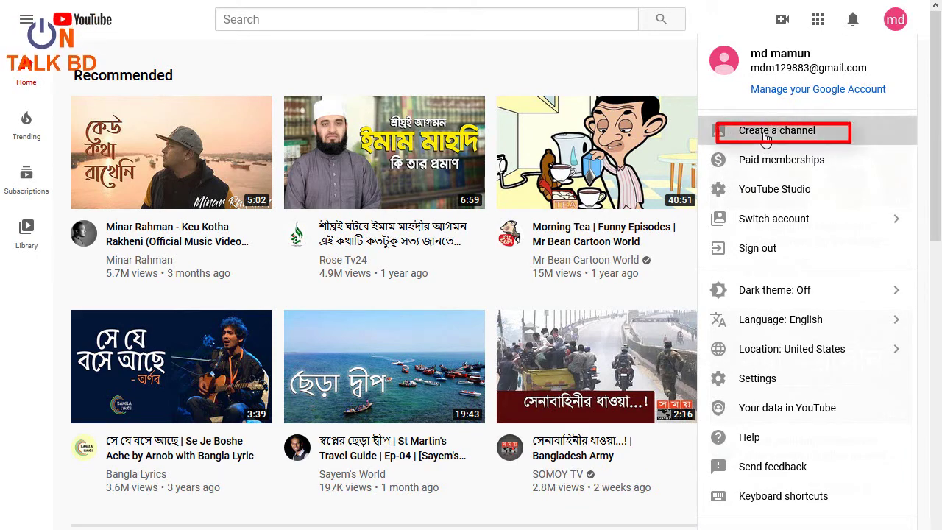
{"action": "left_click", "coordinate": [765, 136]}
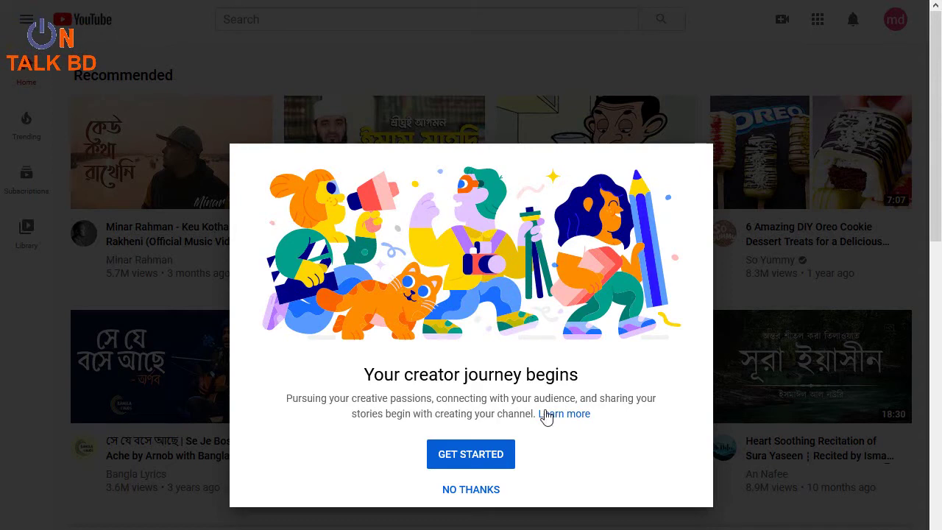
Step: Begin channel setup and pick the custom brand name option
{"action": "left_click", "coordinate": [478, 457]}
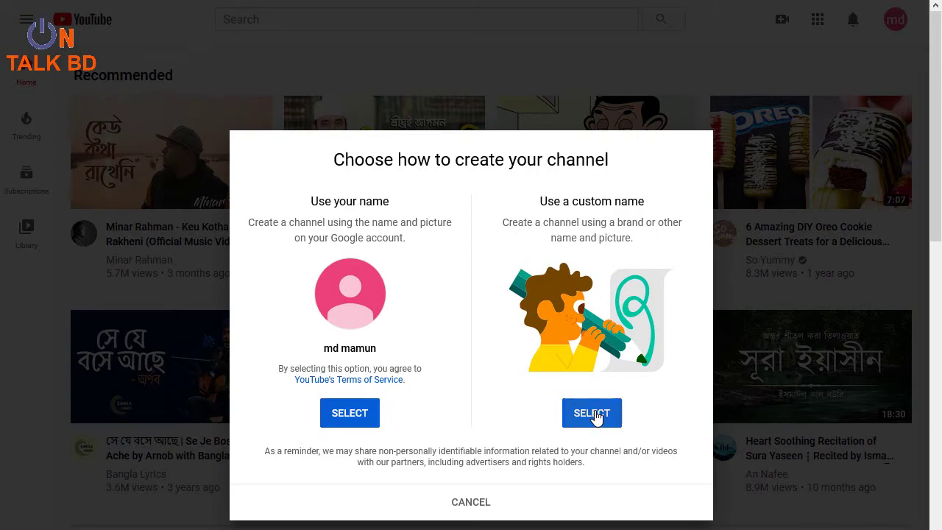
{"action": "left_click", "coordinate": [597, 418]}
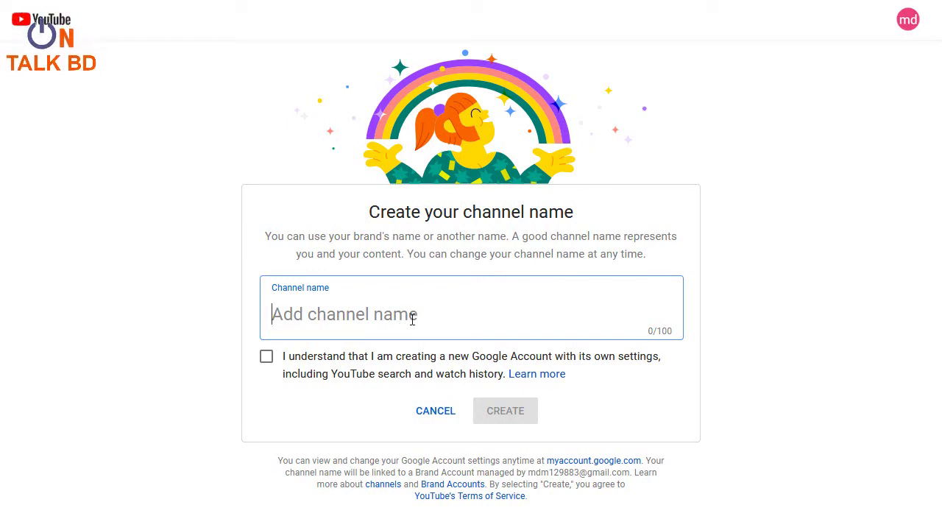
Step: Enter 'Fun Directory' as the channel name and acknowledge a new Google Account will be created
{"action": "left_click_drag", "start_coordinate": [577, 226], "coordinate": [410, 255]}
{"action": "left_click", "coordinate": [372, 314]}
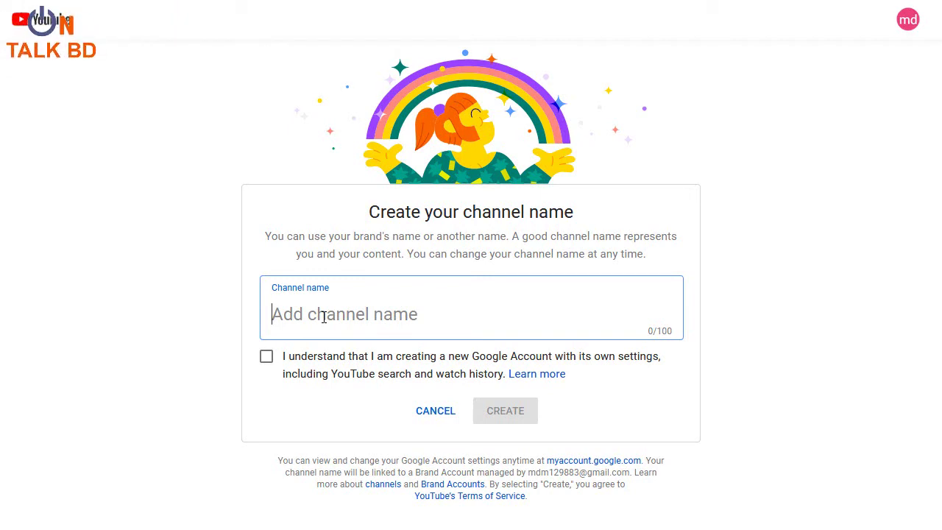
{"action": "type", "text": "Fun"}
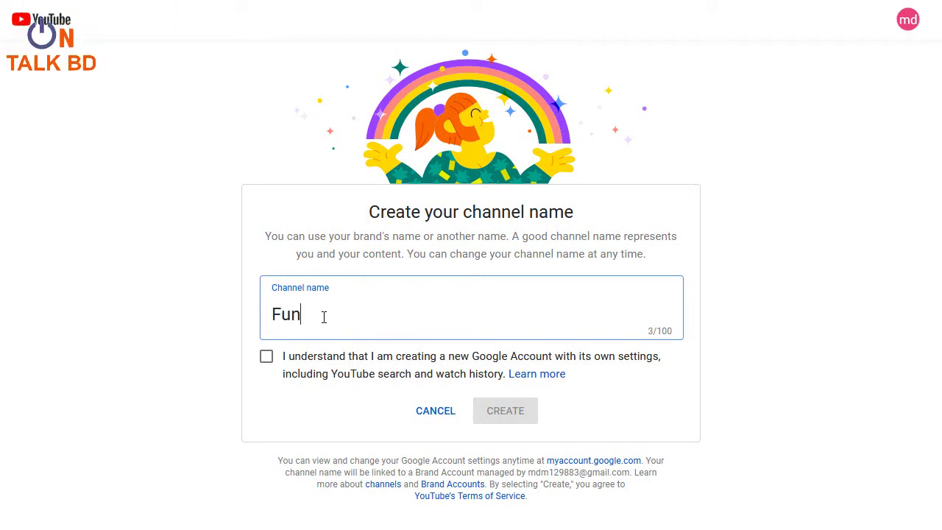
{"action": "type", "text": " Direcro"}
{"action": "key", "text": "BackSpace"}
{"action": "key", "text": "BackSpace"}
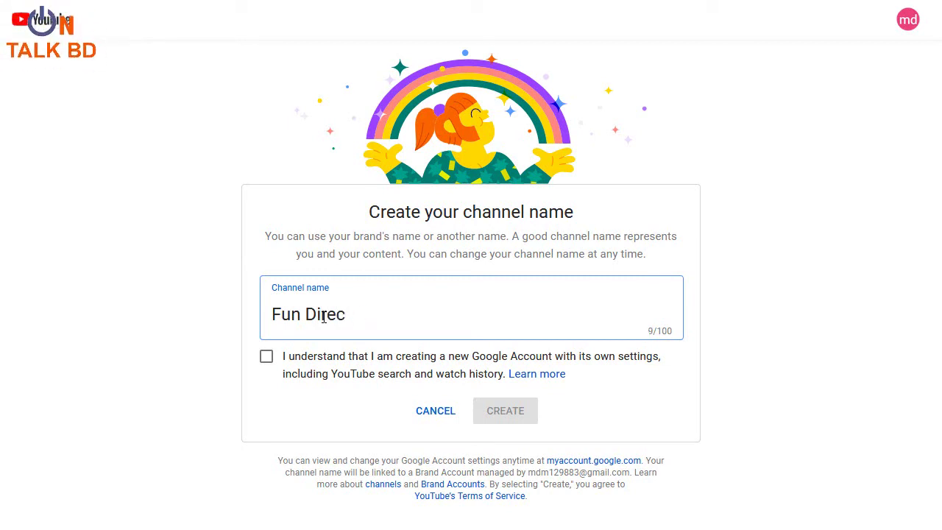
{"action": "type", "text": "ory"}
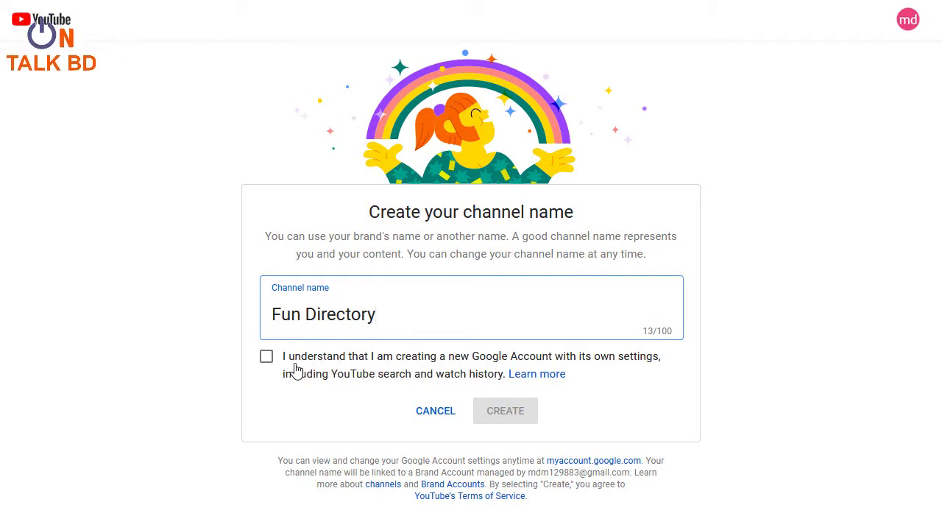
{"action": "left_click", "coordinate": [267, 358]}
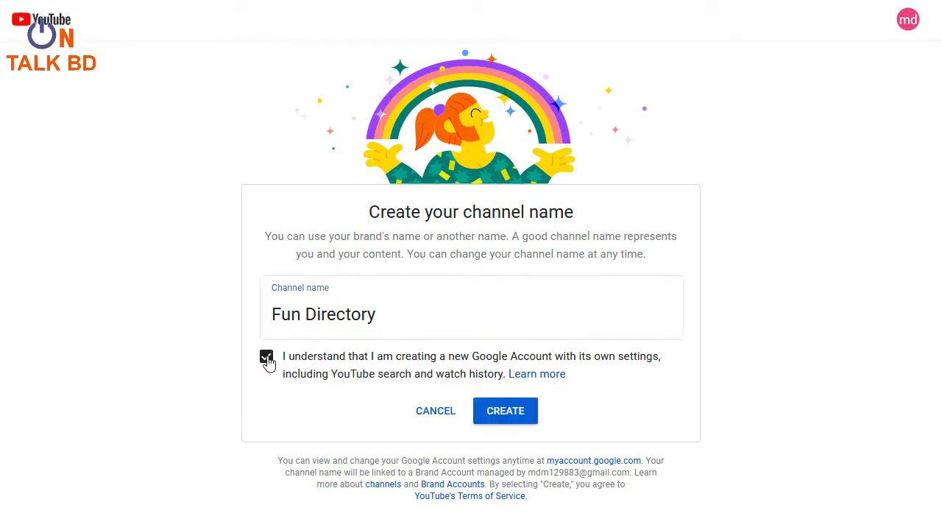
Step: Create the channel and request an SMS verification code to the account's phone number
{"action": "left_click", "coordinate": [506, 412]}
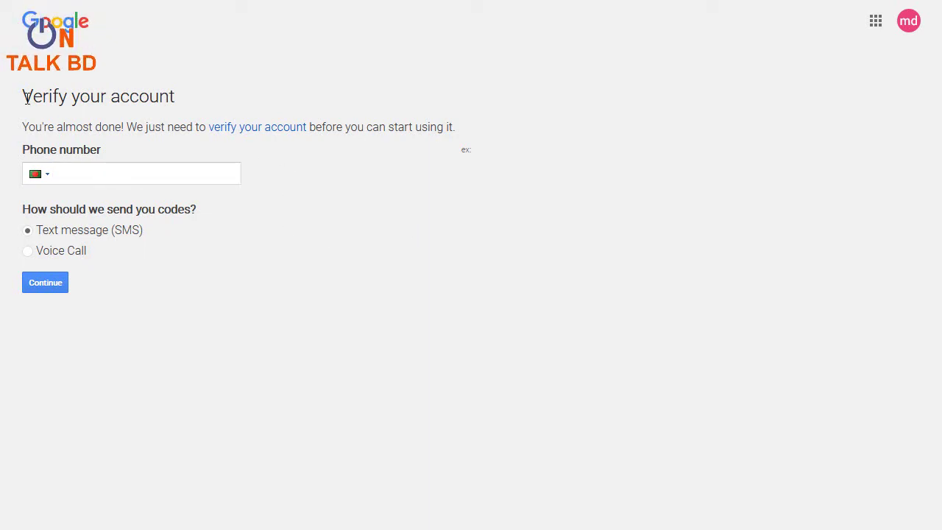
{"action": "left_click", "coordinate": [87, 176]}
{"action": "left_click", "coordinate": [78, 173]}
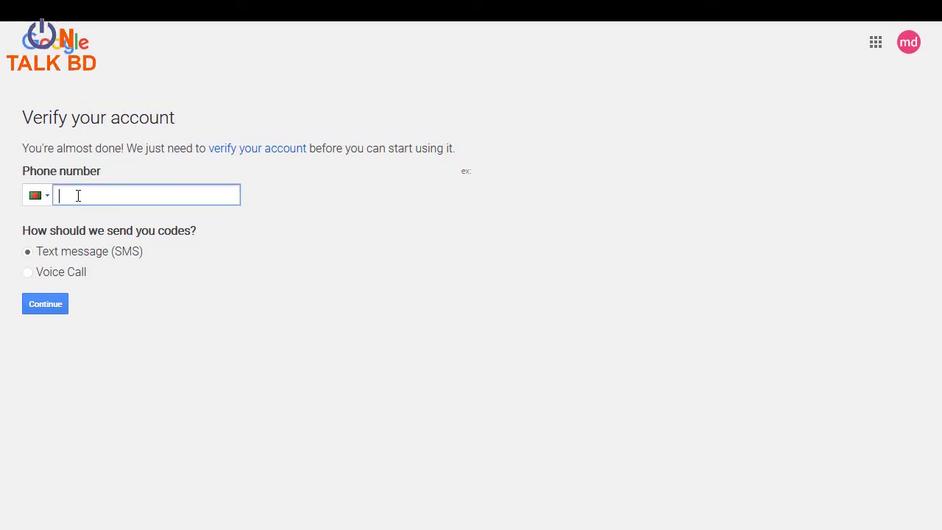
{"action": "type", "text": "019"}
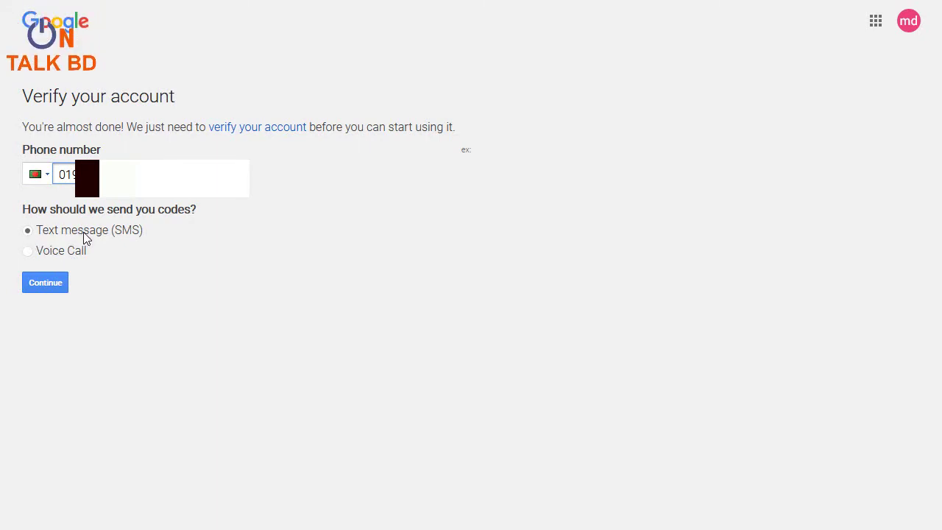
{"action": "left_click", "coordinate": [48, 286]}
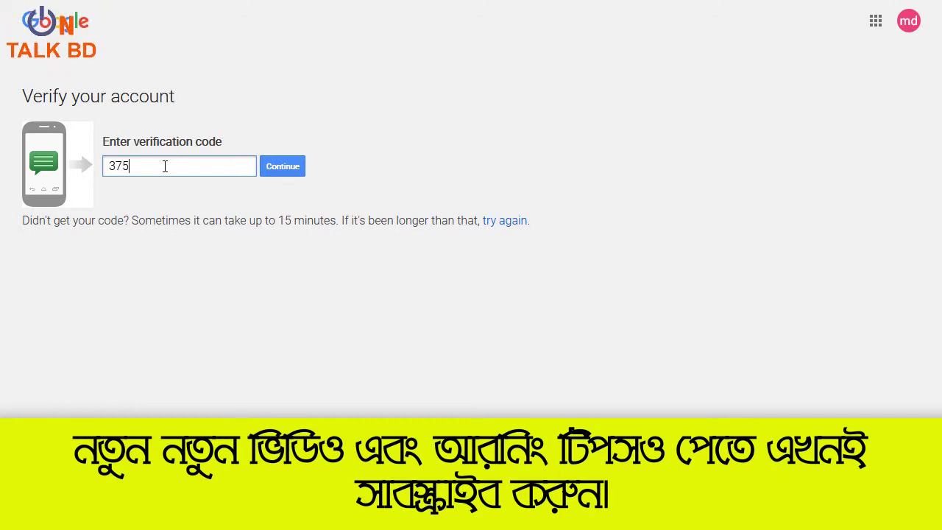
Step: Enter the texted verification code to confirm the account
{"action": "left_click", "coordinate": [165, 167]}
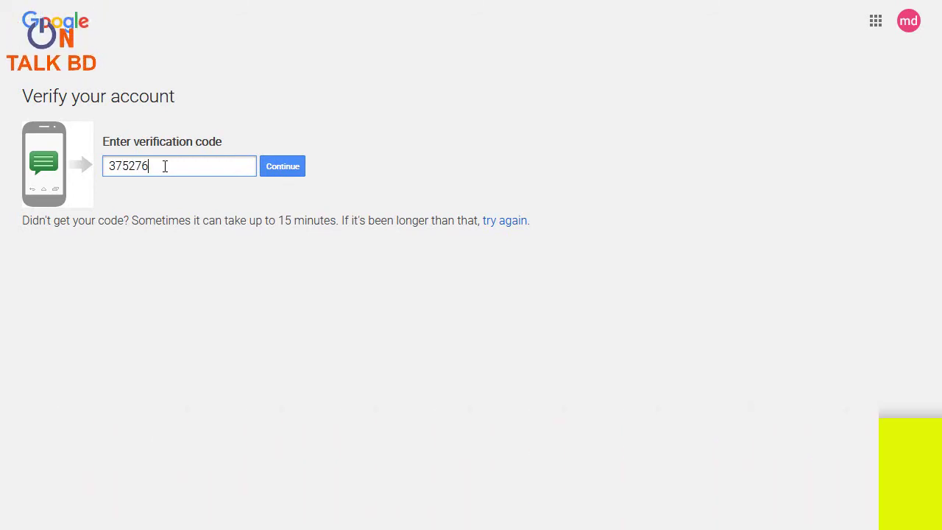
{"action": "left_click", "coordinate": [284, 167]}
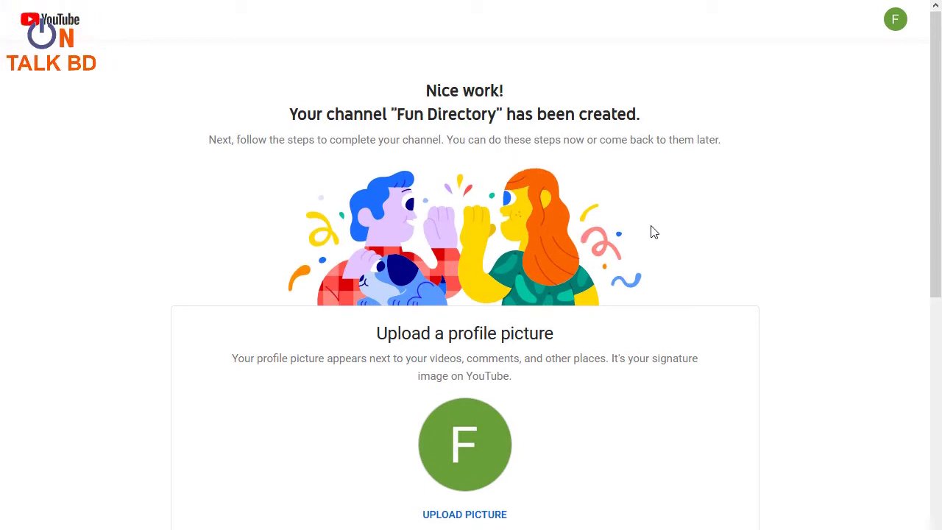
Step: Scroll through the new channel's setup page, touching the description box without completing it
{"action": "scroll", "coordinate": [678, 243], "scroll_direction": "down", "scroll_amount": 1}
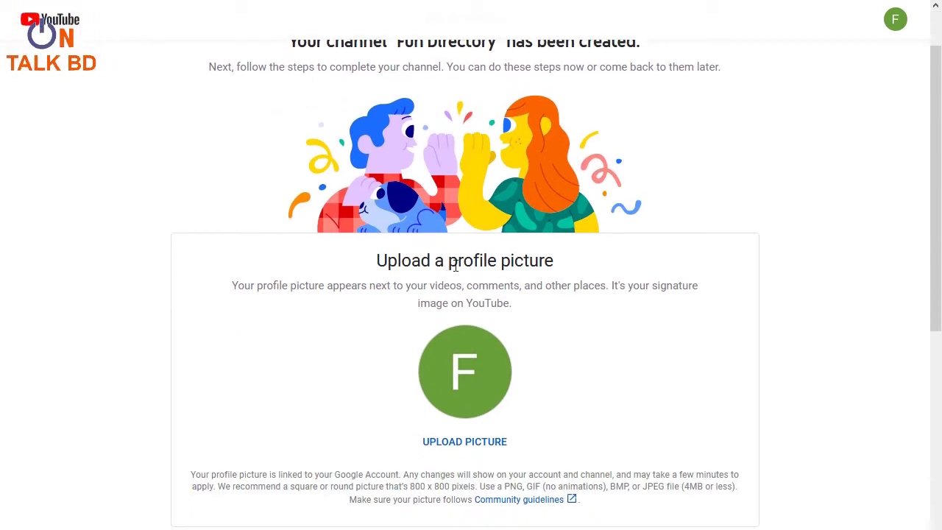
{"action": "scroll", "coordinate": [538, 316], "scroll_direction": "down", "scroll_amount": 2}
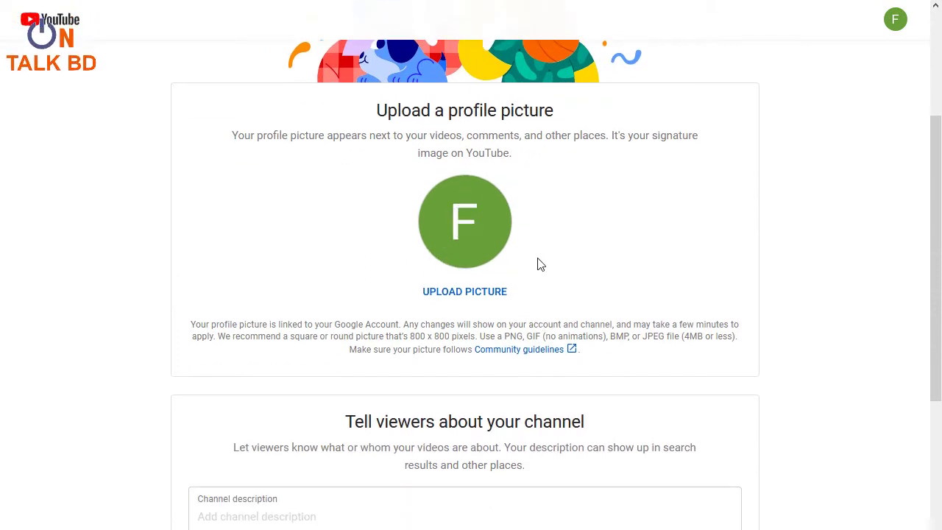
{"action": "scroll", "coordinate": [541, 265], "scroll_direction": "down", "scroll_amount": 2}
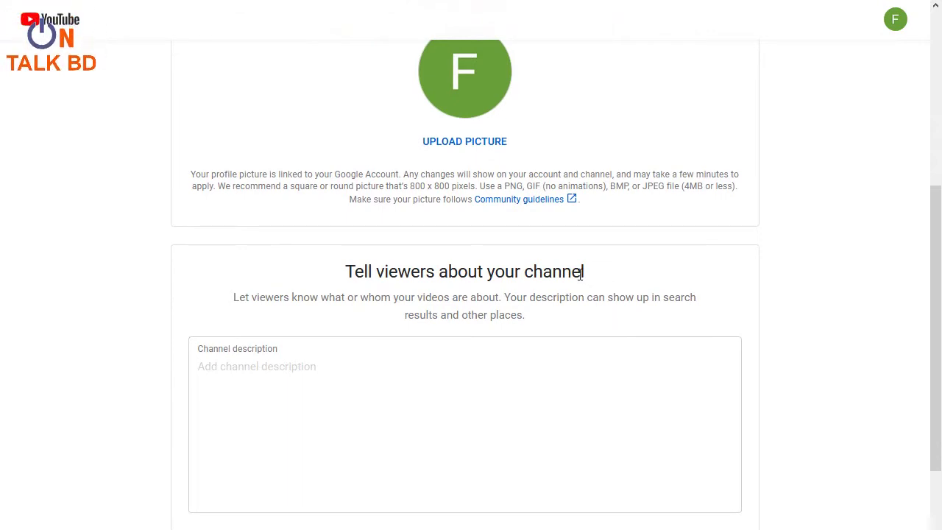
{"action": "scroll", "coordinate": [573, 272], "scroll_direction": "down", "scroll_amount": 2}
{"action": "left_click", "coordinate": [314, 224]}
{"action": "scroll", "coordinate": [313, 224], "scroll_direction": "down", "scroll_amount": 3}
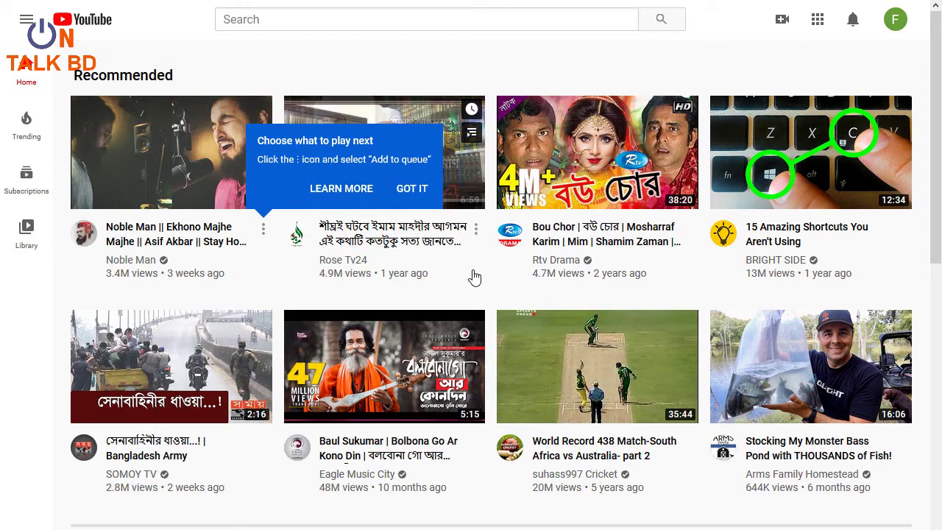
Step: Open Your channel from the account avatar menu to view Fun Directory's page
{"action": "left_click", "coordinate": [895, 24]}
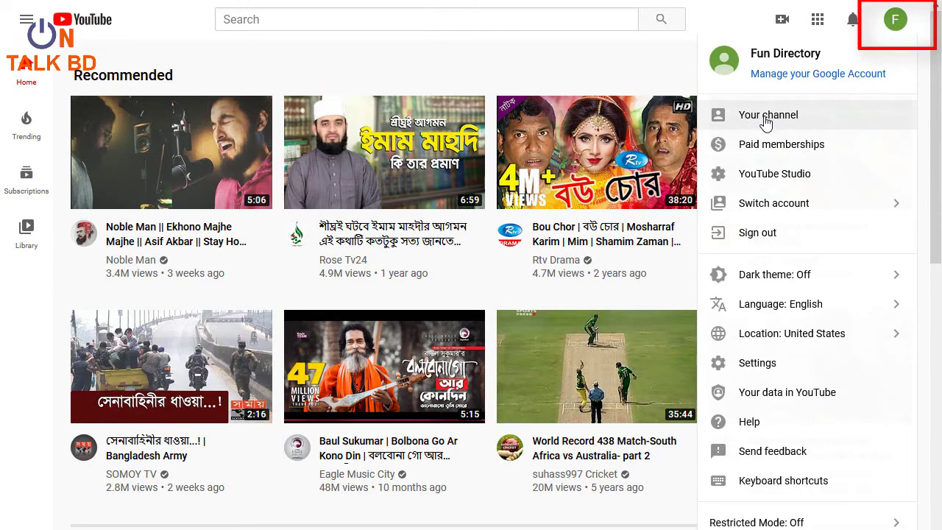
{"action": "left_click", "coordinate": [771, 118]}
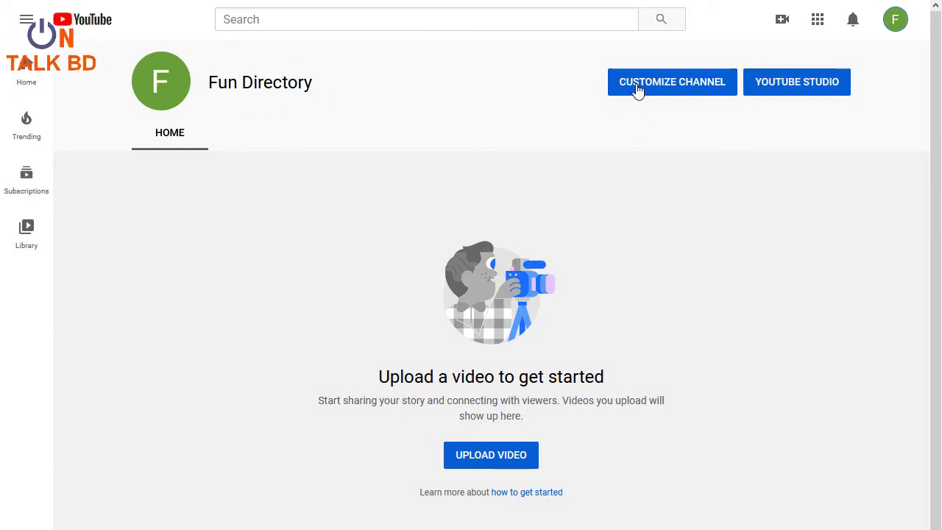
{"action": "left_click", "coordinate": [676, 84]}
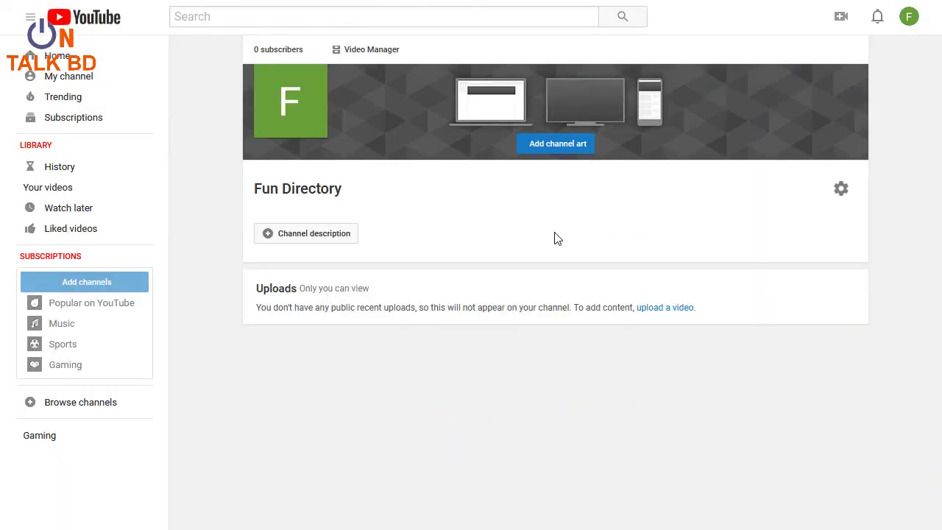
{"action": "mouse_move", "coordinate": [396, 140]}
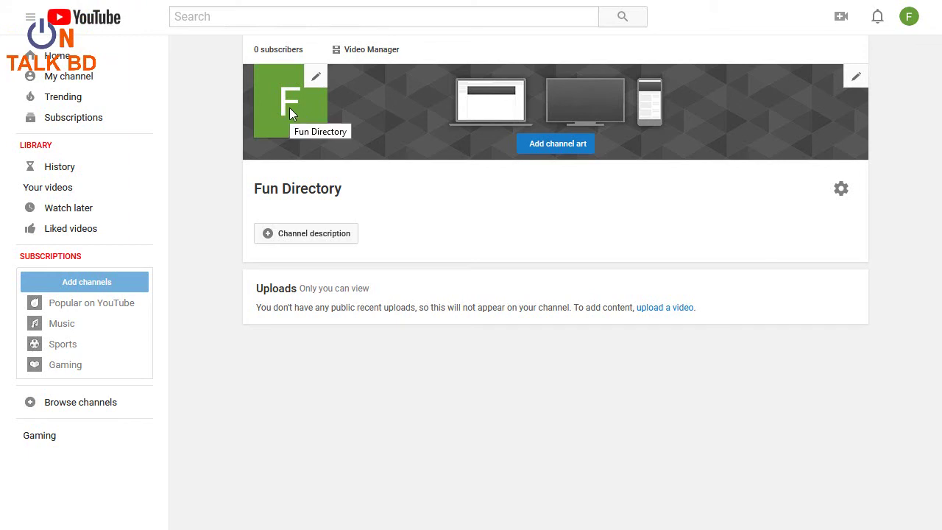
{"action": "left_click", "coordinate": [316, 79]}
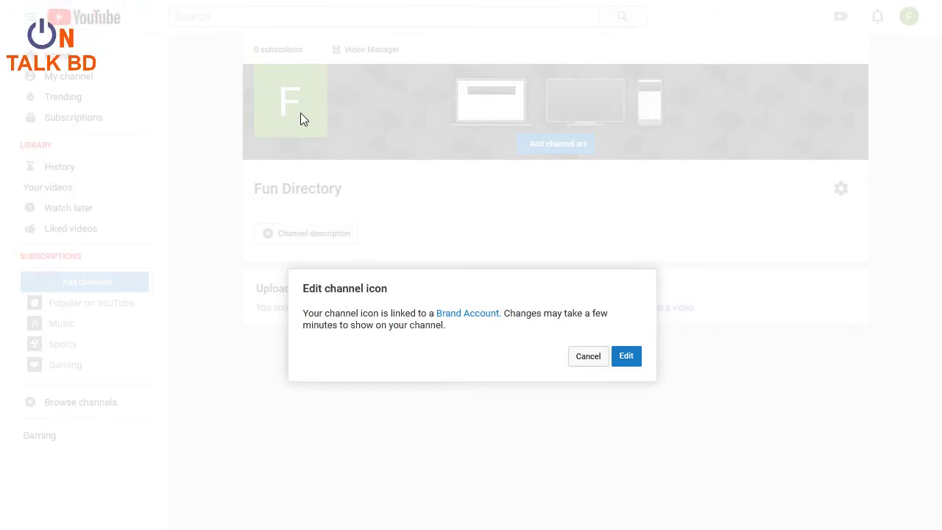
{"action": "left_click", "coordinate": [588, 356]}
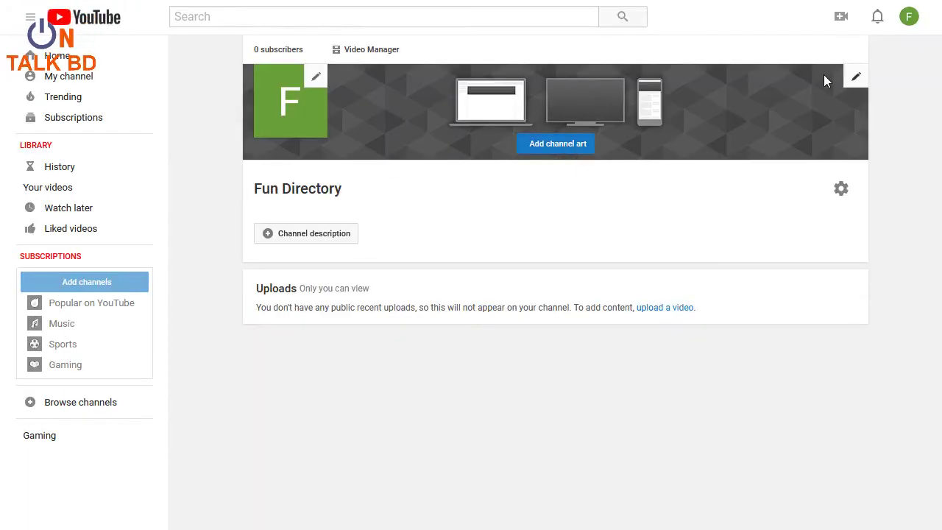
{"action": "left_click", "coordinate": [855, 80]}
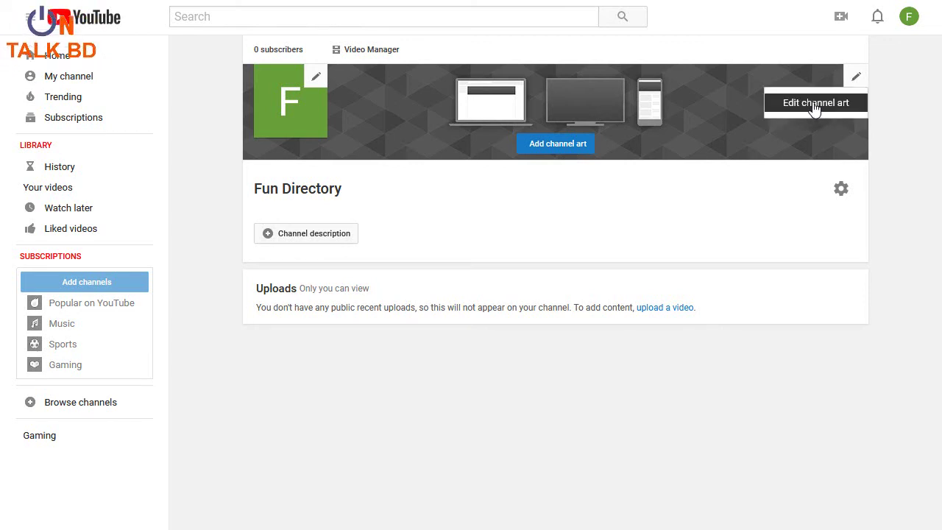
{"action": "left_click", "coordinate": [825, 107]}
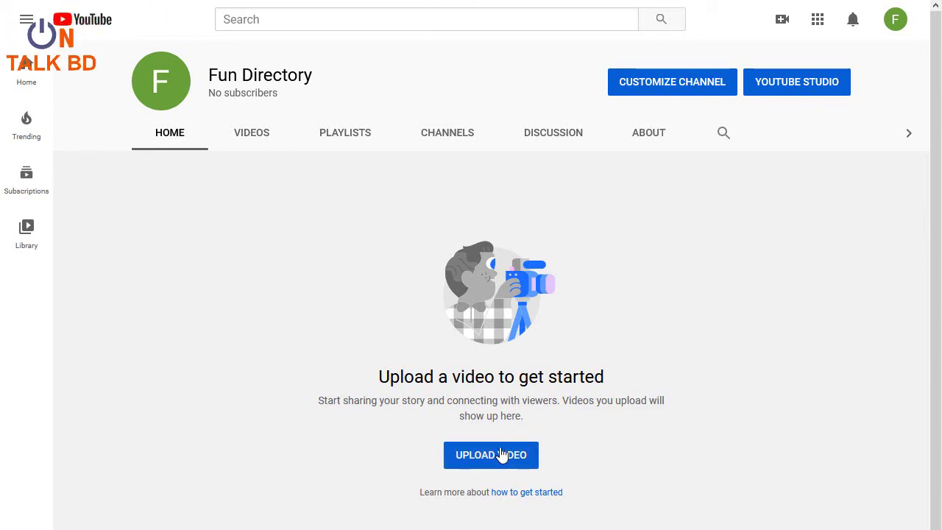
Step: Start a video upload, then close the Upload video dialog without uploading anything
{"action": "left_click", "coordinate": [495, 450]}
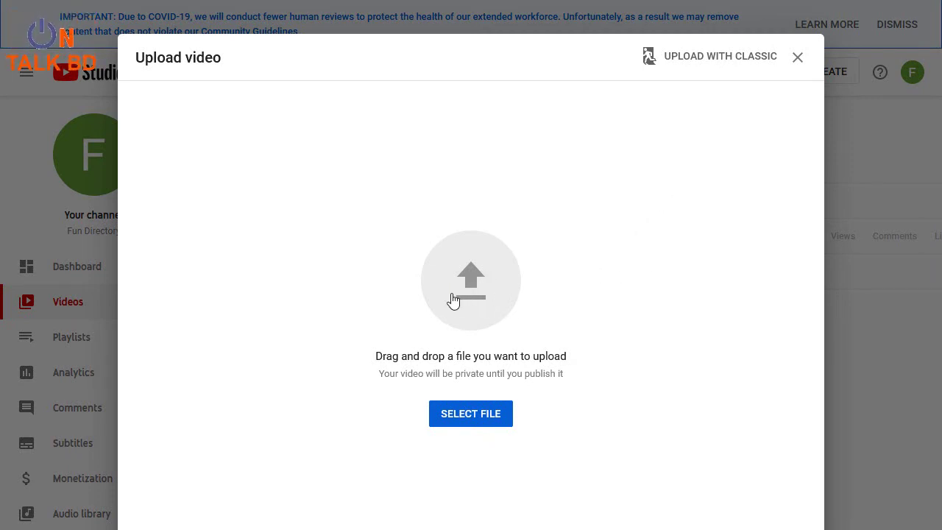
{"action": "key", "text": "Escape"}
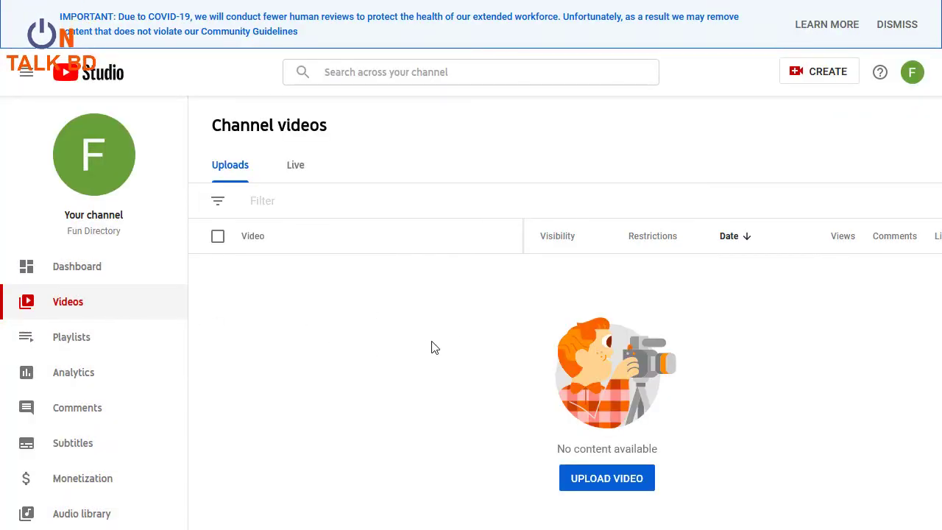
Step: Open the Fun Directory channel dashboard and scroll through it
{"action": "left_click", "coordinate": [77, 271]}
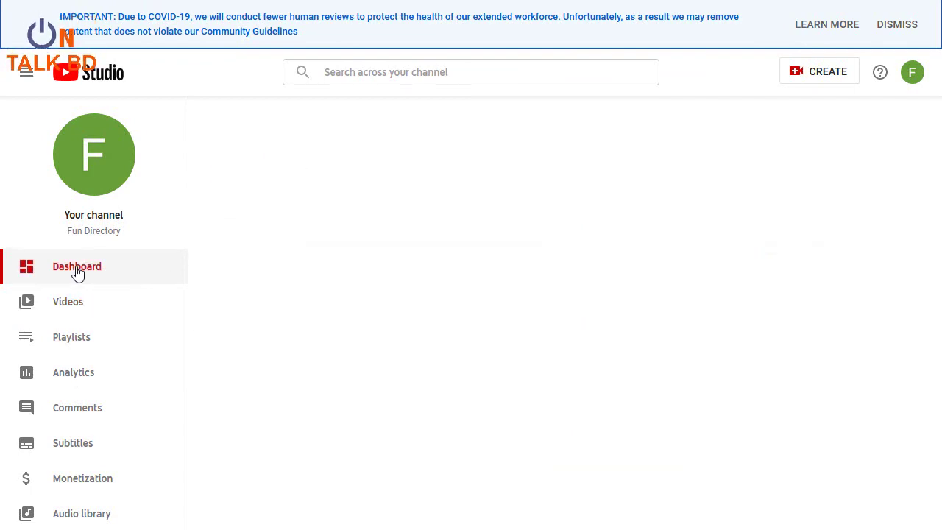
{"action": "scroll", "coordinate": [651, 368], "scroll_direction": "down", "scroll_amount": 5}
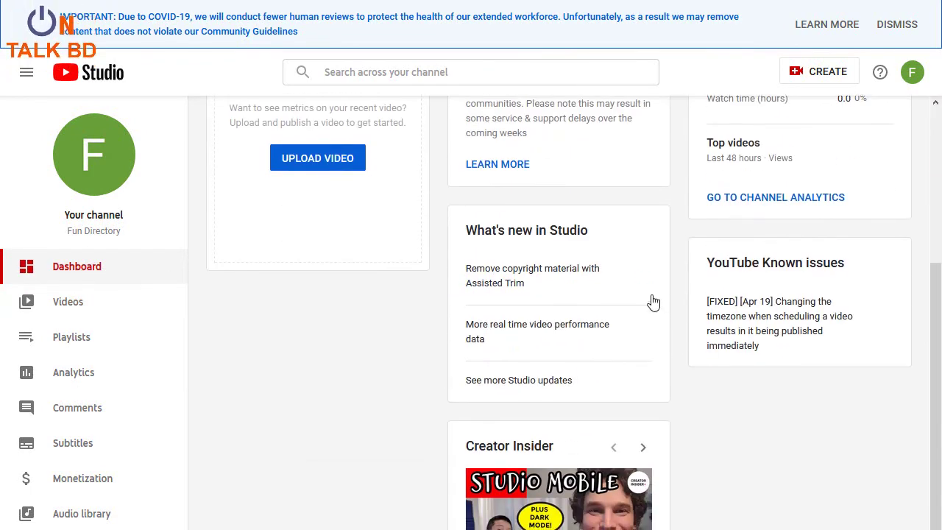
{"action": "scroll", "coordinate": [648, 301], "scroll_direction": "up", "scroll_amount": 5}
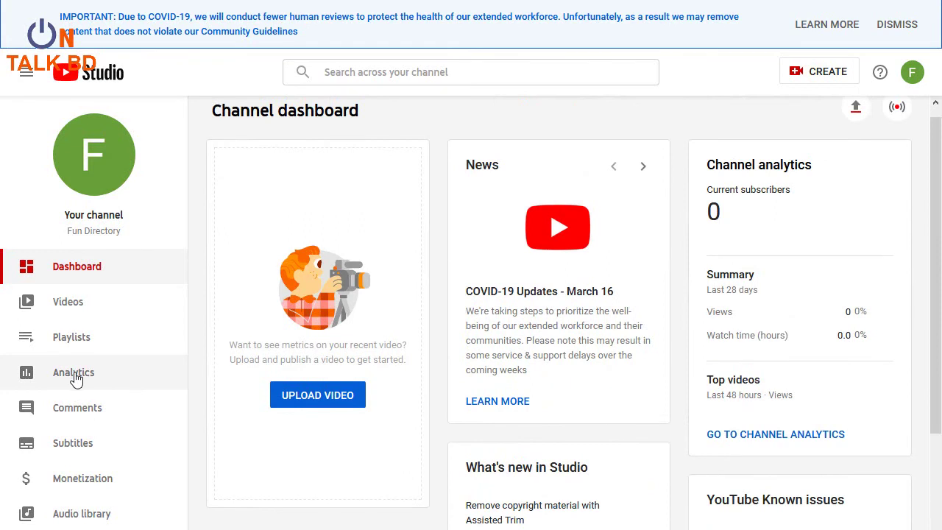
Step: In Channel analytics, view the Reach, Engagement and Audience tabs
{"action": "left_click", "coordinate": [81, 383]}
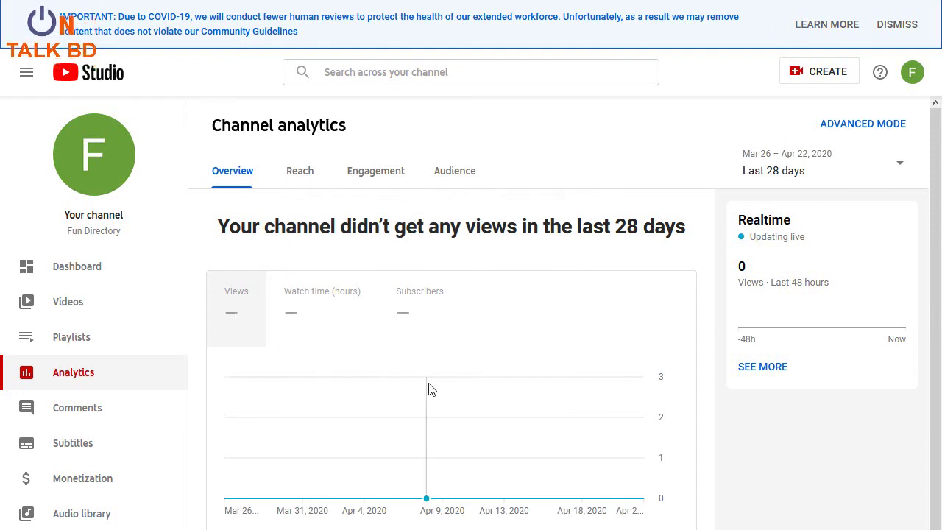
{"action": "scroll", "coordinate": [441, 388], "scroll_direction": "down", "scroll_amount": 1}
{"action": "scroll", "coordinate": [523, 363], "scroll_direction": "up", "scroll_amount": 1}
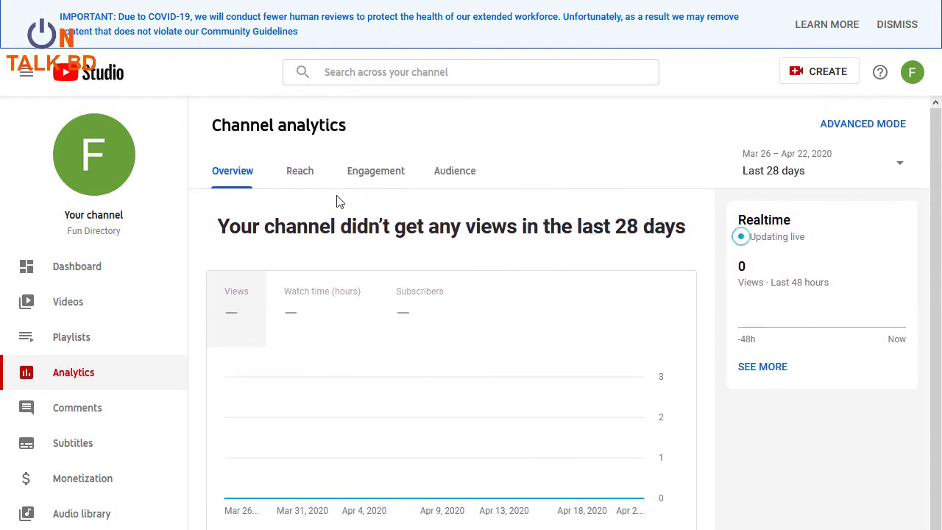
{"action": "left_click", "coordinate": [300, 178]}
{"action": "left_click", "coordinate": [380, 176]}
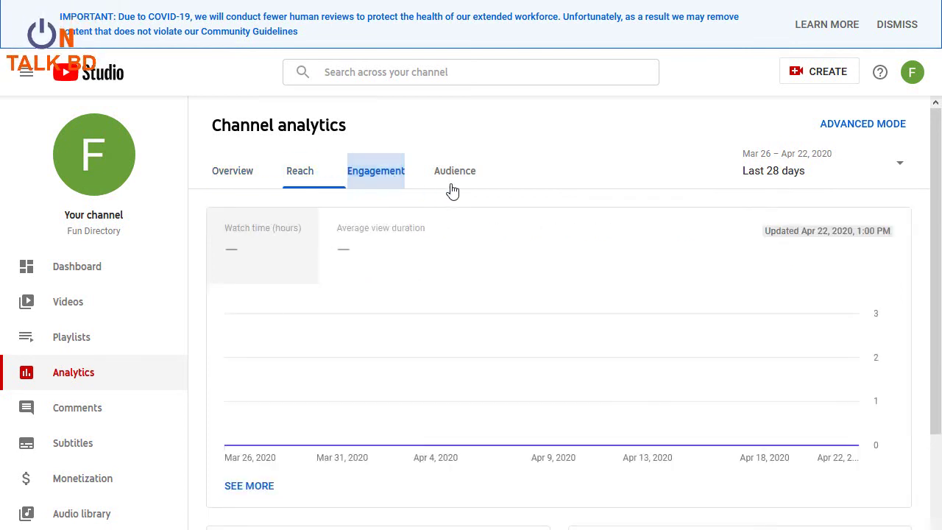
{"action": "left_click", "coordinate": [458, 175]}
{"action": "scroll", "coordinate": [465, 326], "scroll_direction": "down", "scroll_amount": 2}
{"action": "scroll", "coordinate": [471, 332], "scroll_direction": "up", "scroll_amount": 2}
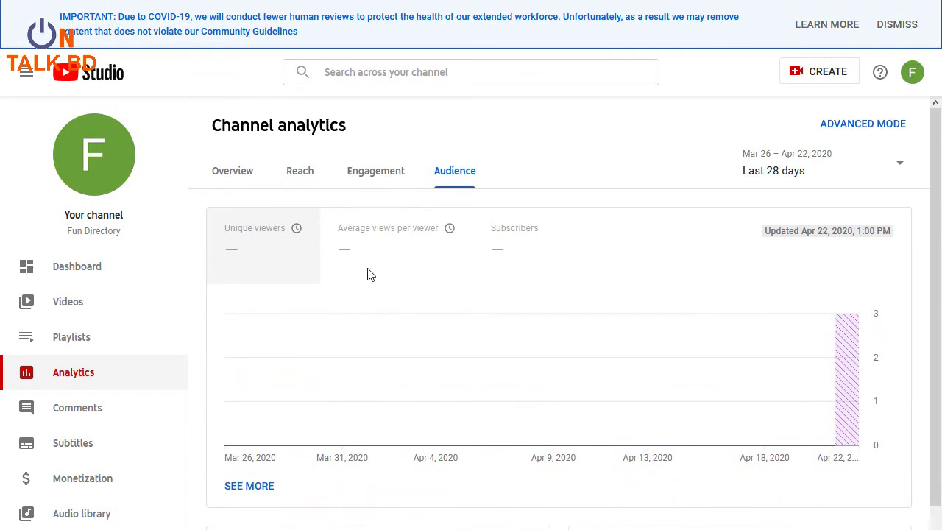